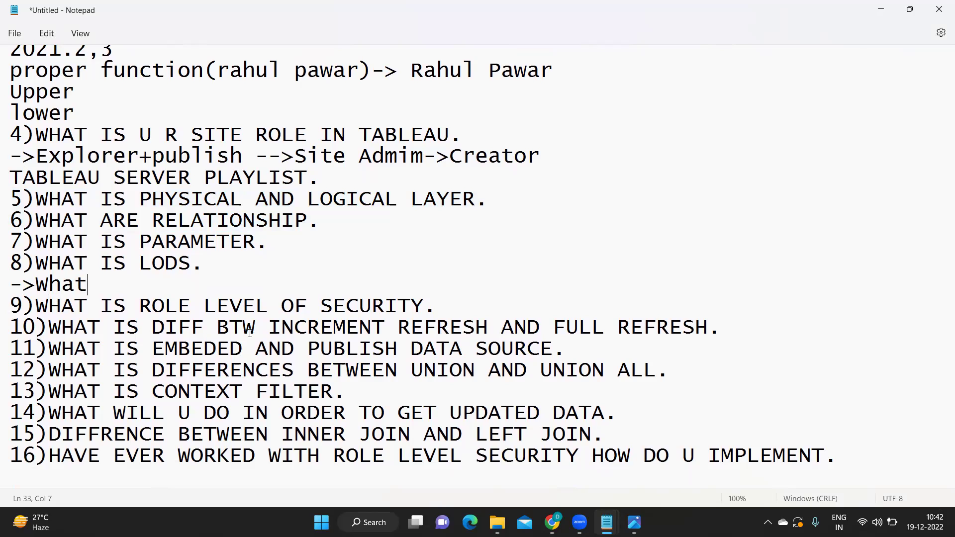
Finish the '->What is LOD Defi' line, then add '->Types' and '->Scoping words' sub-points.
text(is LOD Defi)
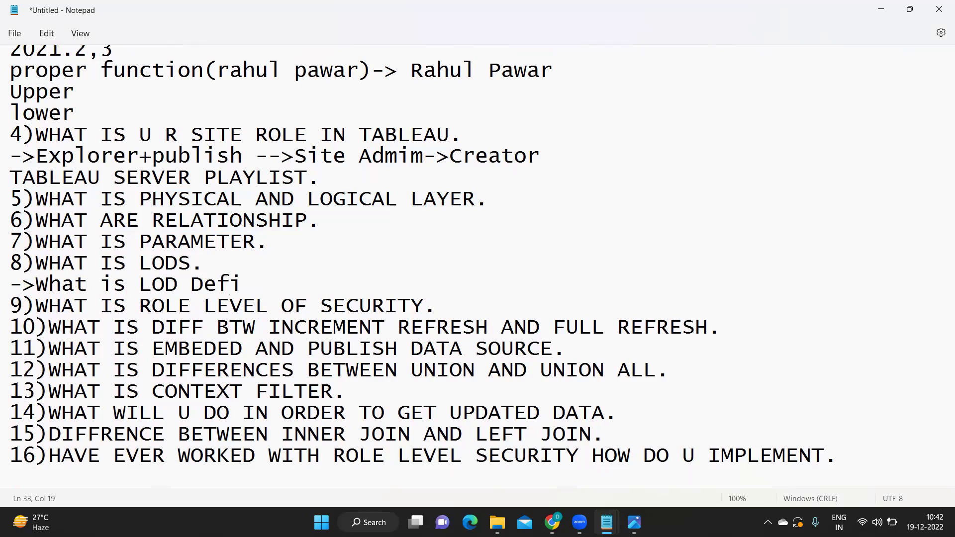
key(Return)
text(-)
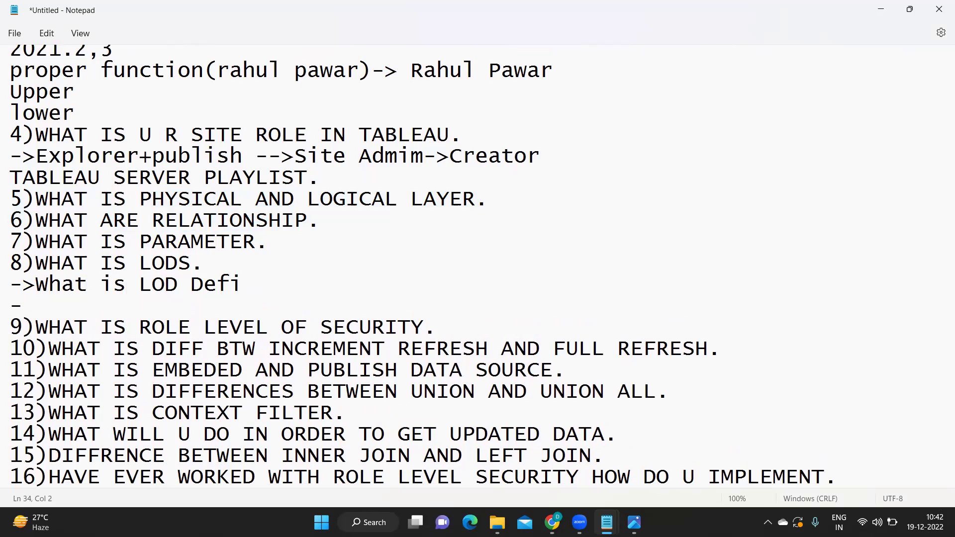
text(>Types)
key(Return)
text(->S)
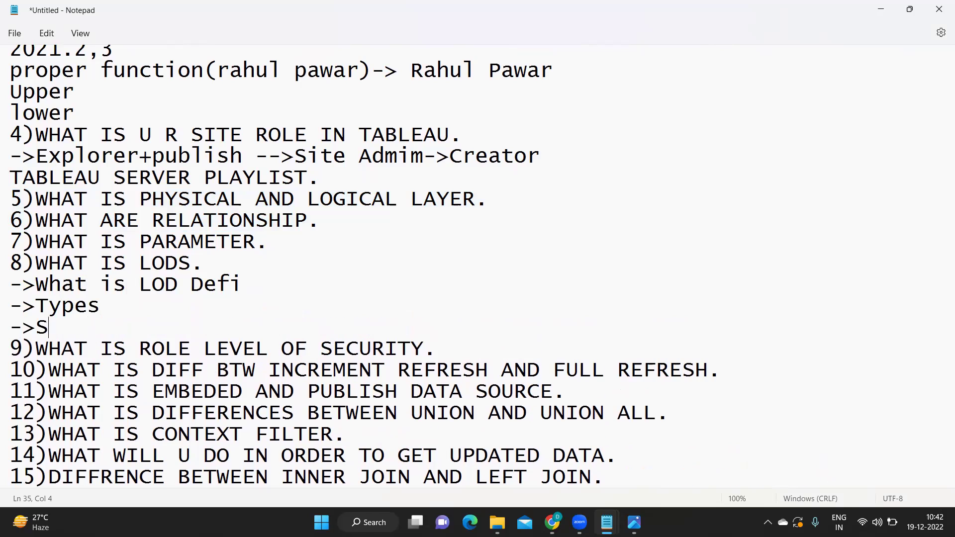
text(coping words)
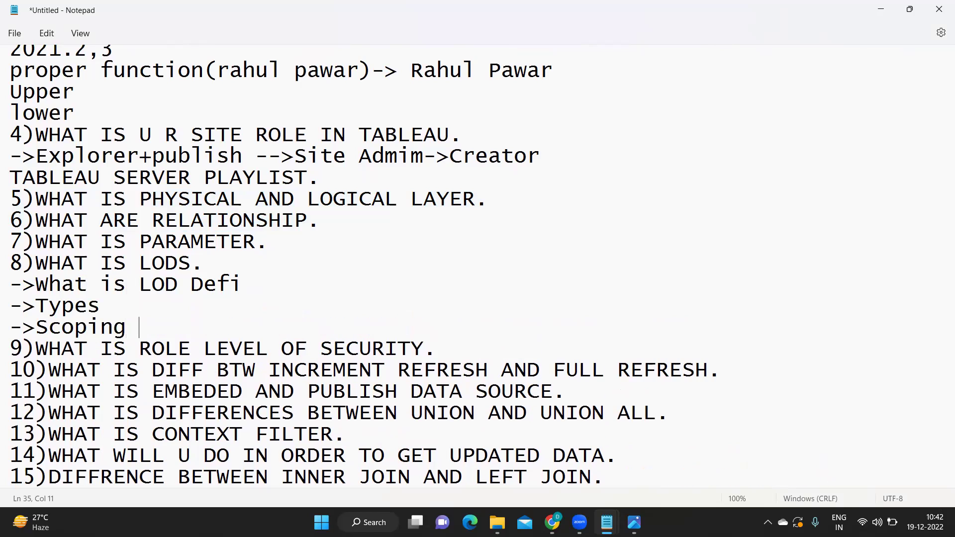
Add '->Workig' and '->Example' sub-points below, then highlight the question 8 heading.
key(Return)
text(->)
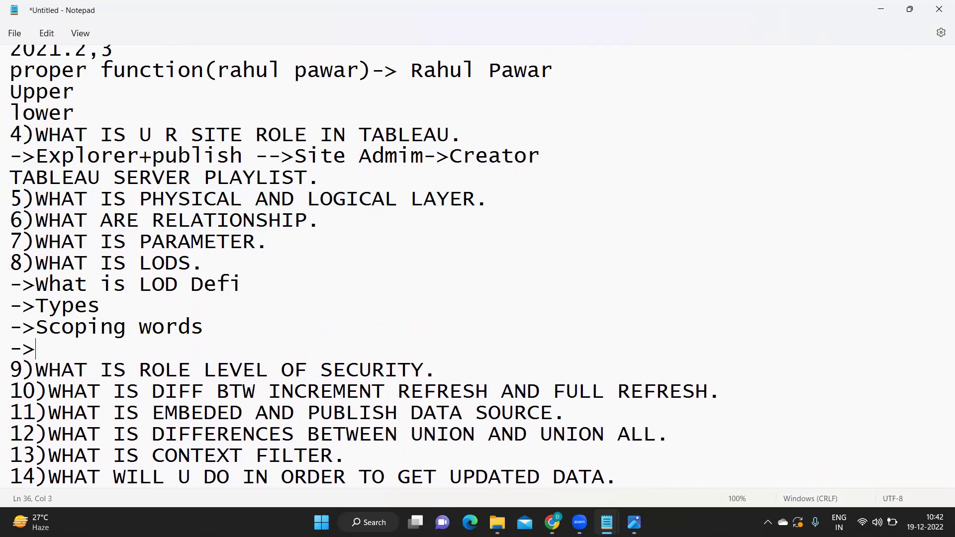
text(Workig)
key(Return)
text(->Exm)
key(BackSpace)
text(ample)
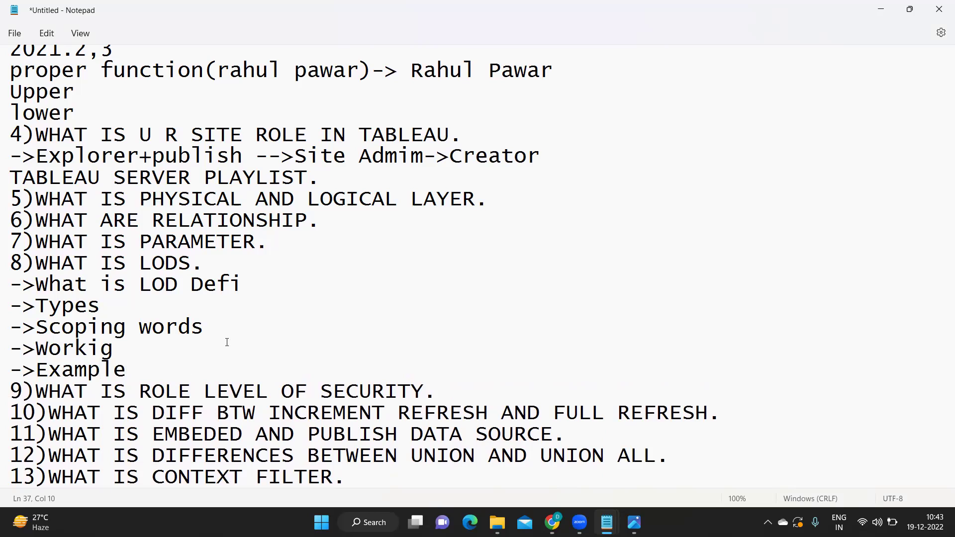
drag(10, 263, 235, 257)
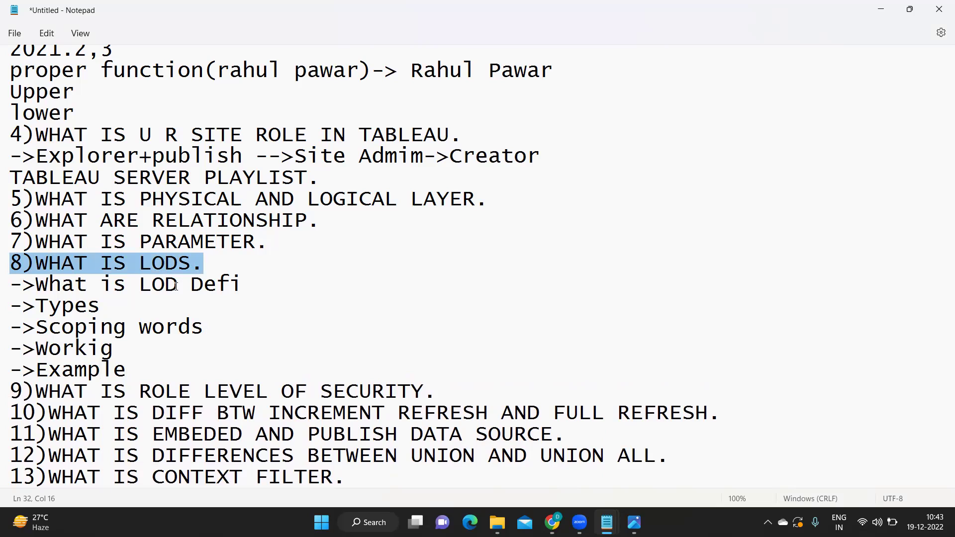
Insert an empty line after '->Example', ahead of question 9.
drag(149, 373, 5, 284)
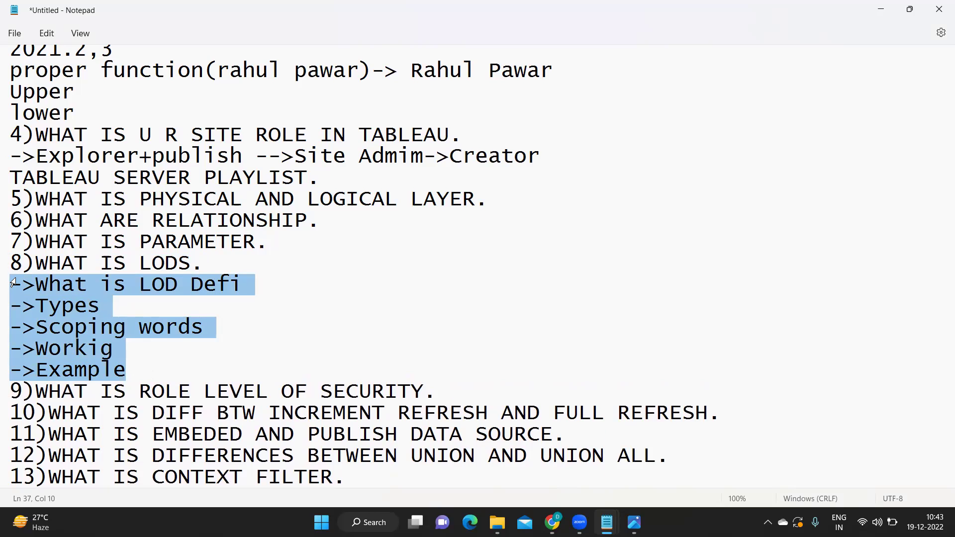
scroll(14, 283, down, 1)
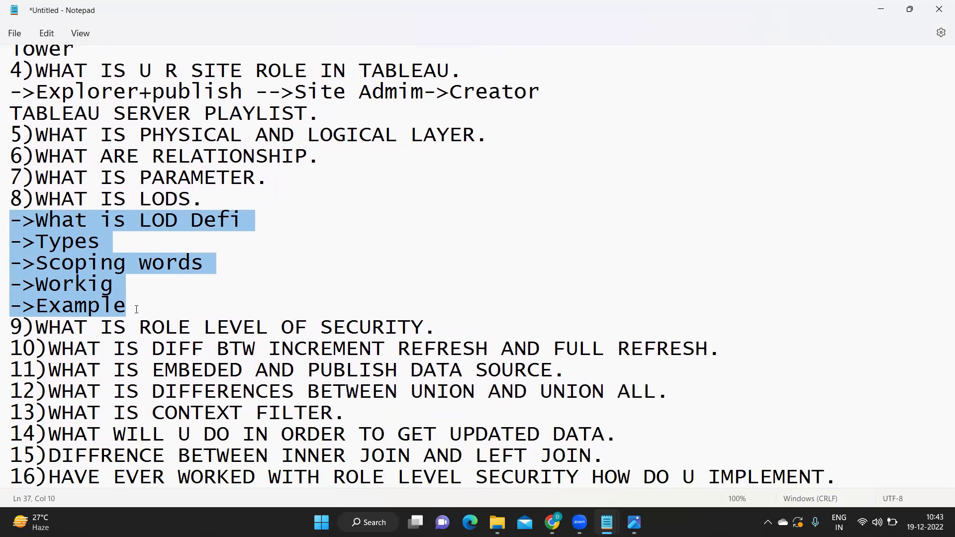
click(140, 303)
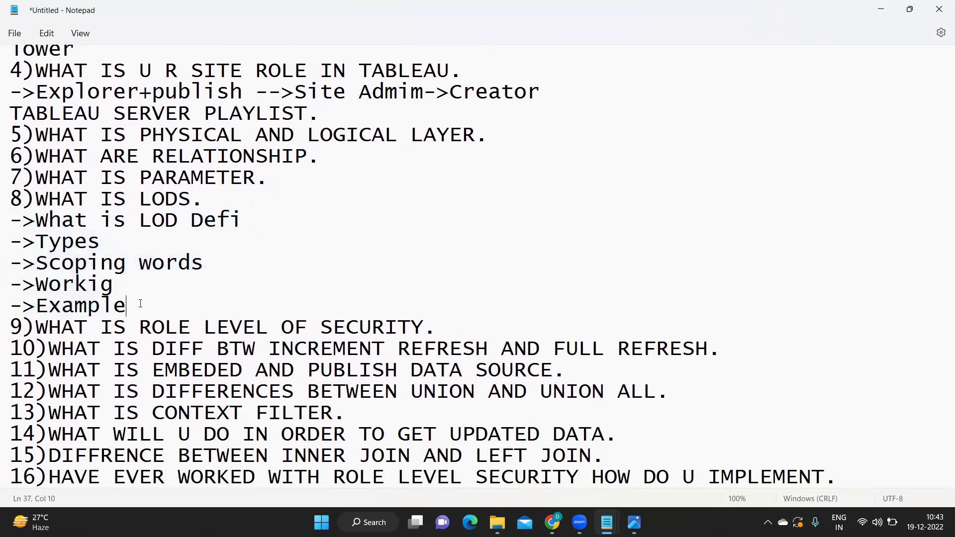
key(Return)
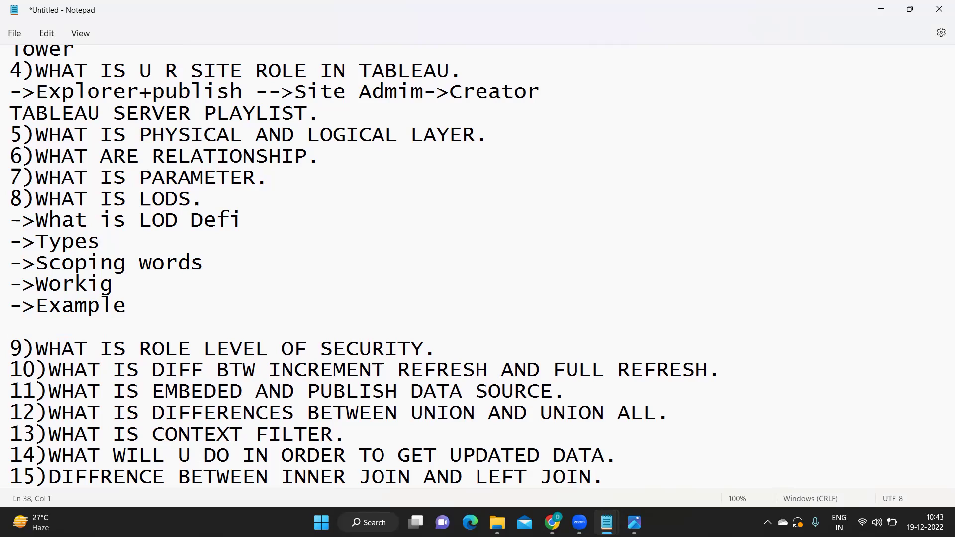
Insert an empty line after question 9 on role level security, before question 10.
text(16)HAVE EVER WORKED WITH ROLE LEVEL SECURITY HOW DO U IMPLEMENT.)
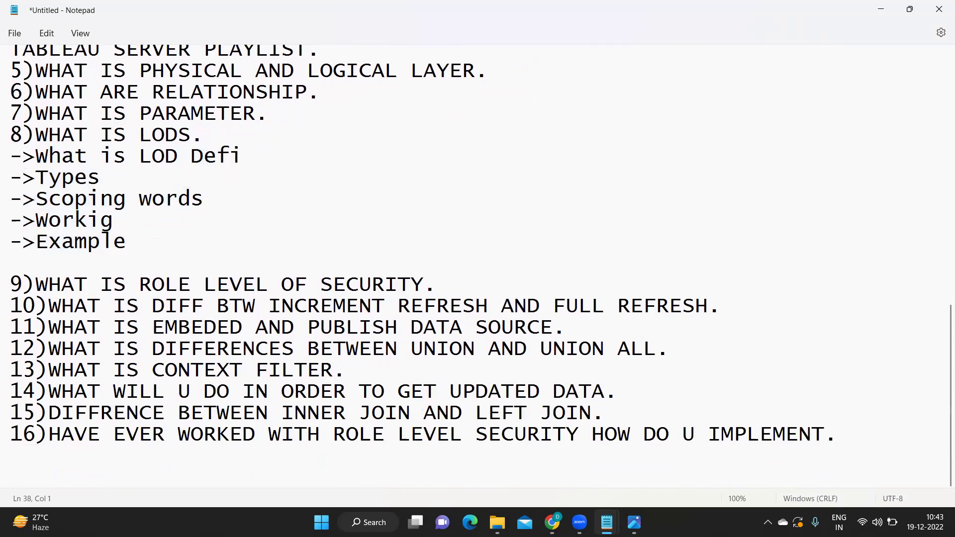
drag(179, 284, 438, 284)
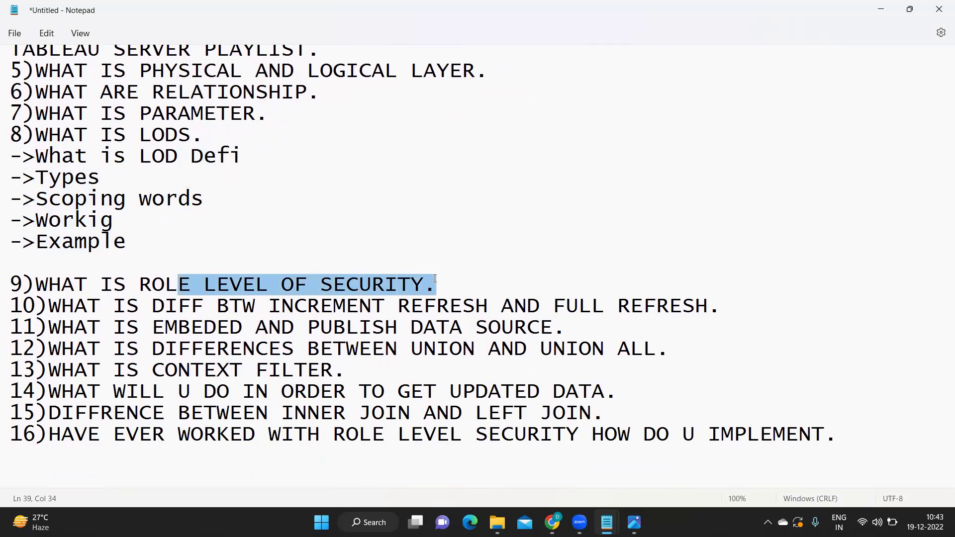
click(449, 285)
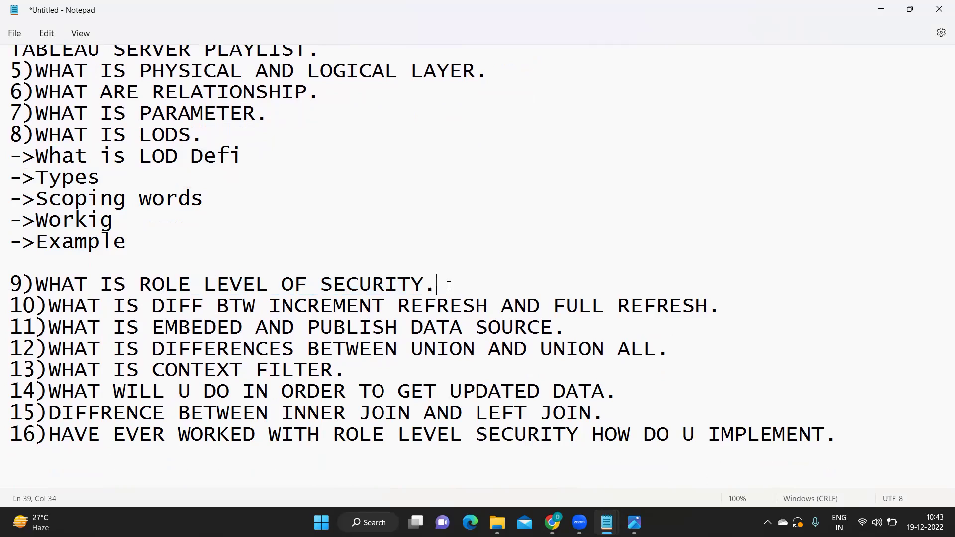
key(Return)
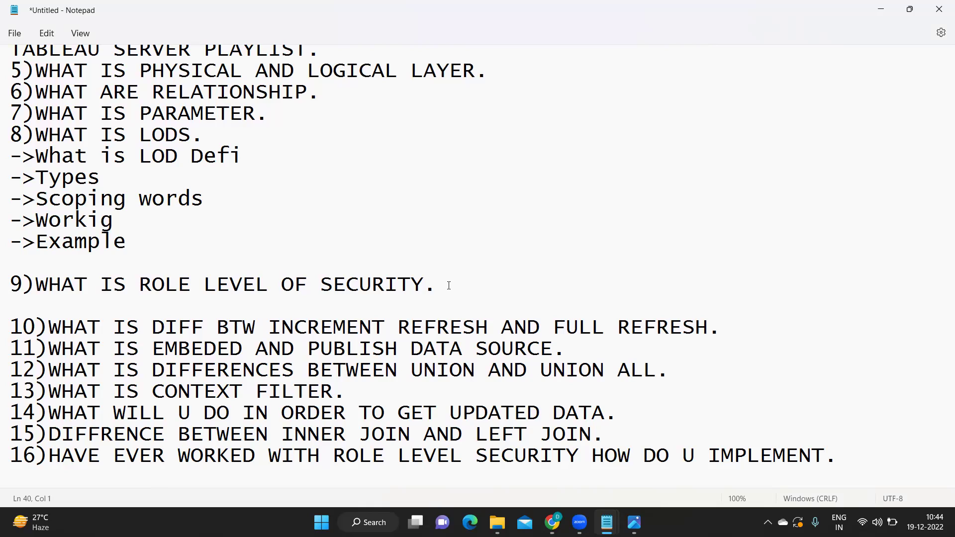
triple_click(450, 287)
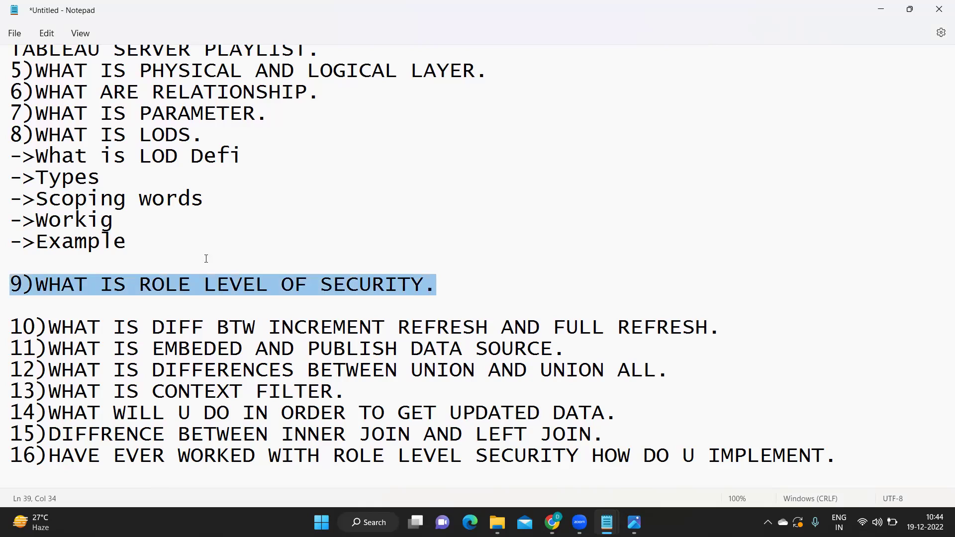
click(21, 305)
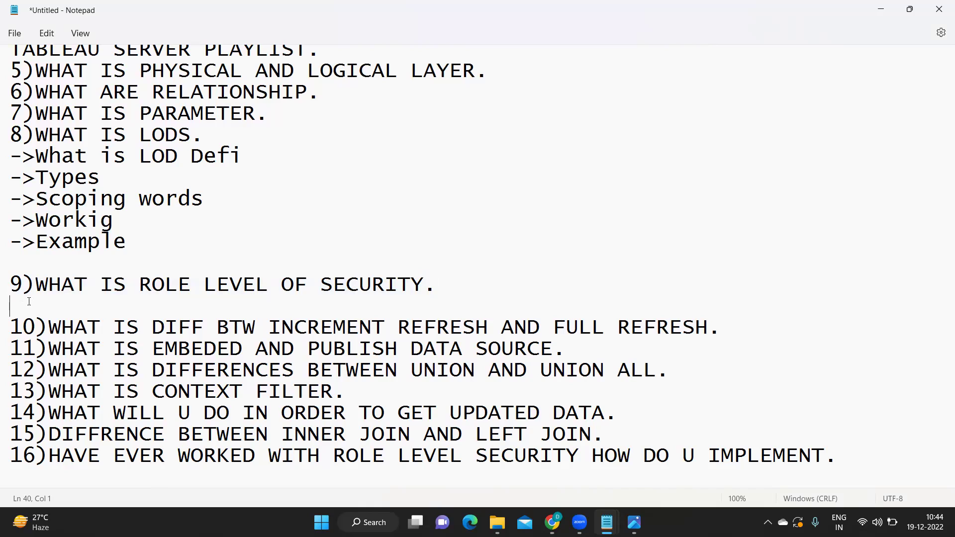
drag(447, 287, 5, 272)
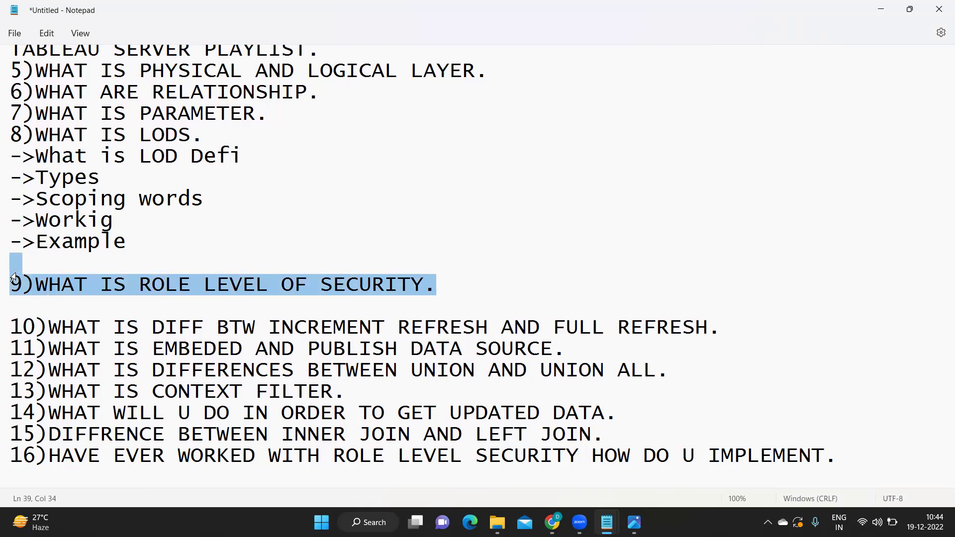
scroll(261, 342, down, 1)
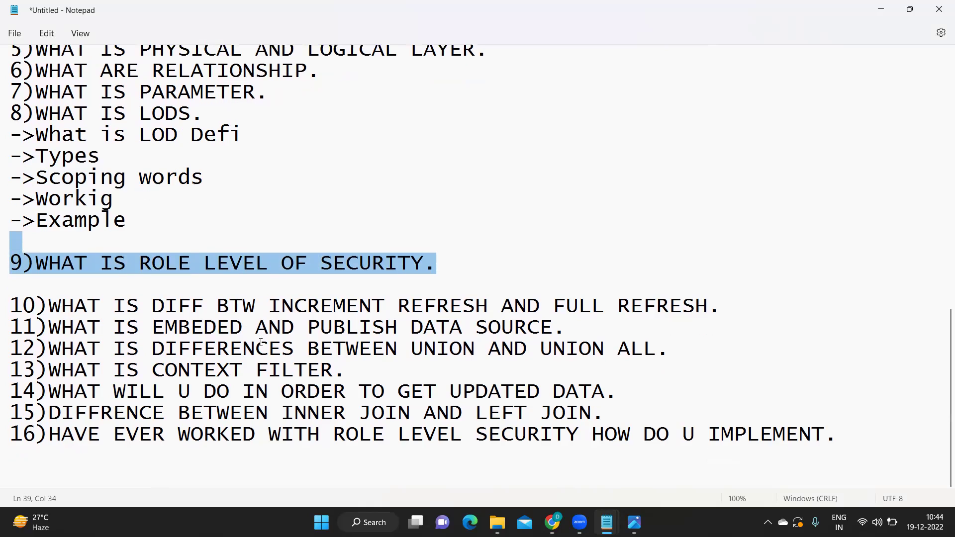
Insert an empty line after question 10 on increment versus full refresh.
drag(295, 306, 726, 307)
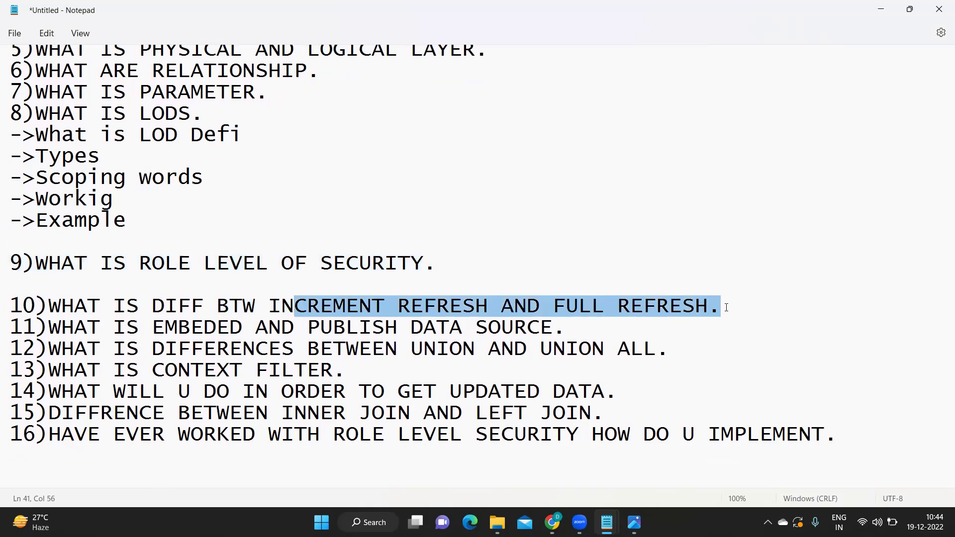
click(726, 308)
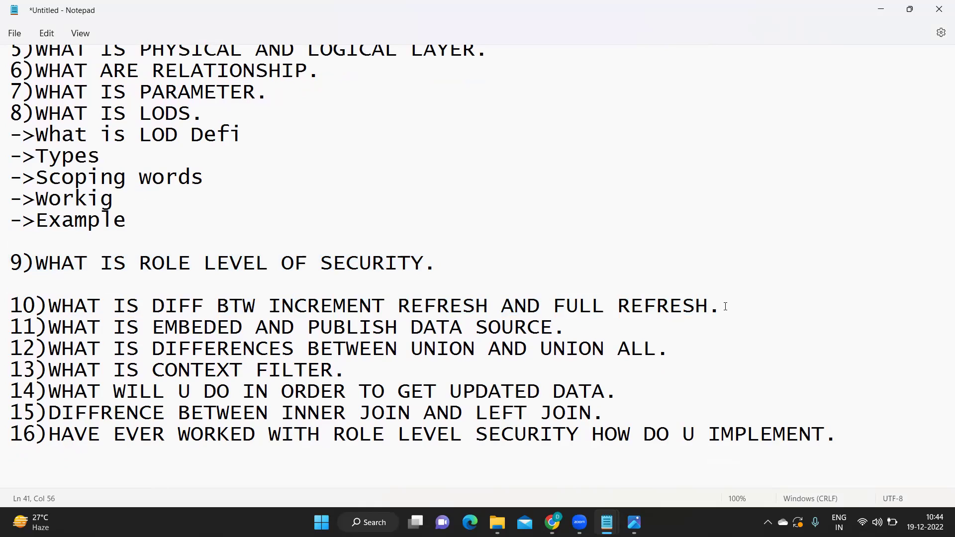
key(Return)
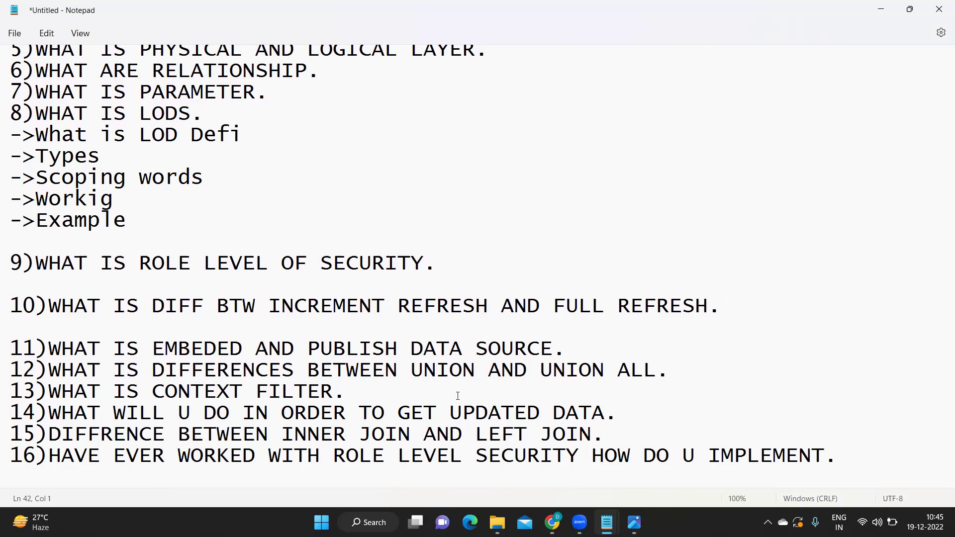
Write 'Embedded -> Worbook1' on a new line under question 11, followed by a blank line.
drag(35, 349, 565, 346)
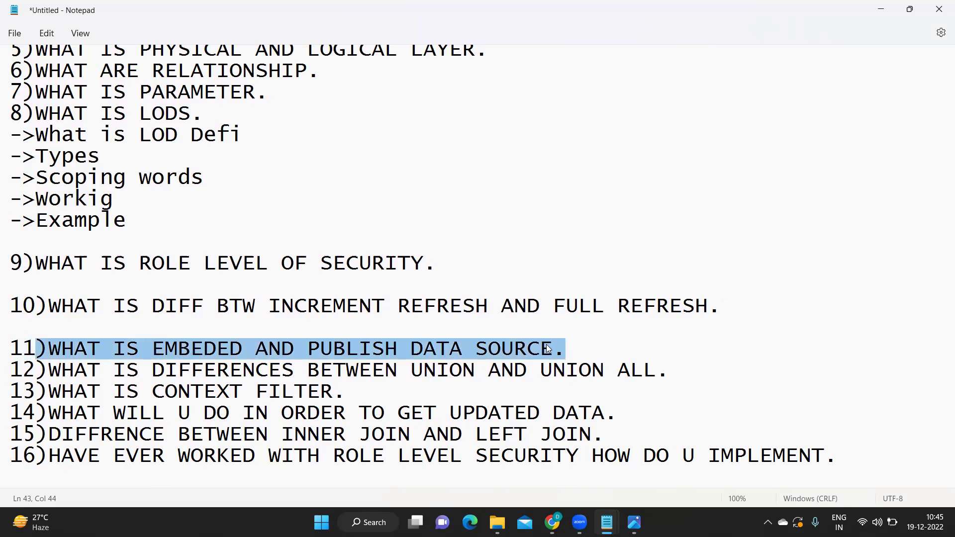
click(565, 348)
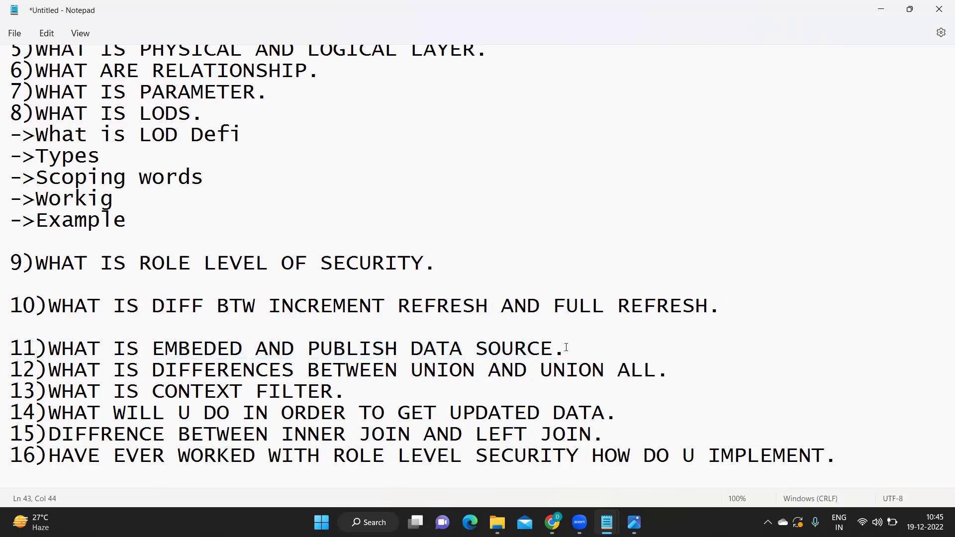
key(Return)
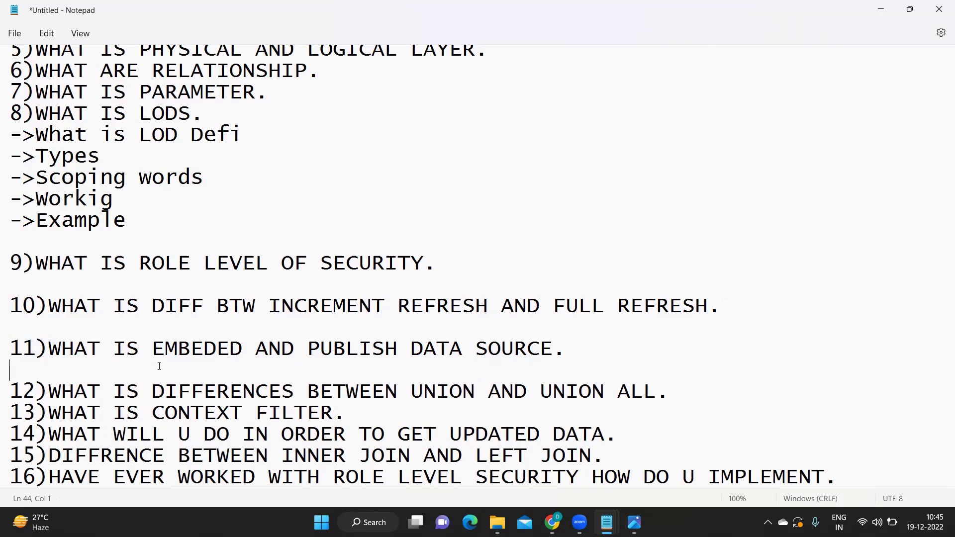
text(Emb)
text(ed)
key(BackSpace)
key(BackSpace)
text(ded -> )
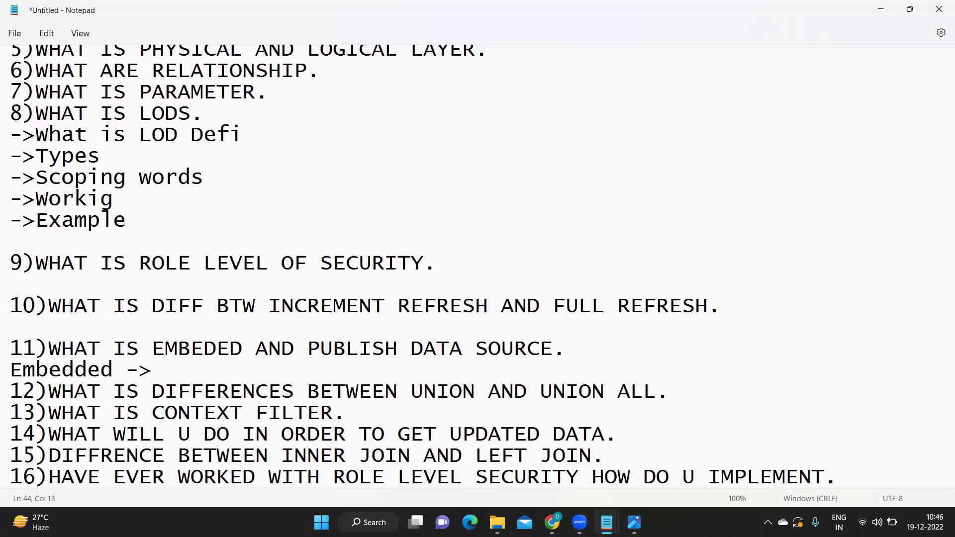
text(Worbkook)
key(BackSpace)
key(BackSpace)
key(BackSpace)
key(BackSpace)
text(ook1)
key(Return)
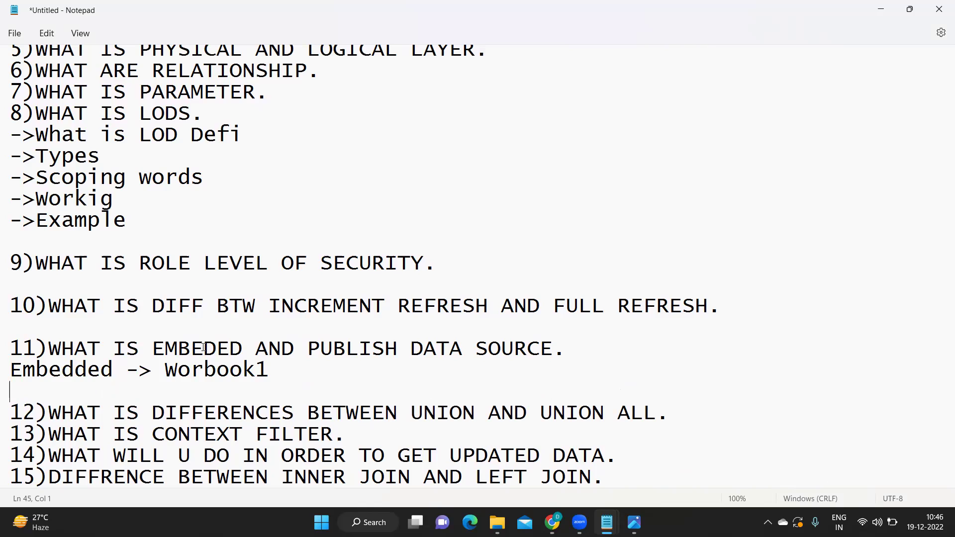
Insert an empty line after question 12 on UNION versus UNION ALL, before question 13.
double_click(358, 349)
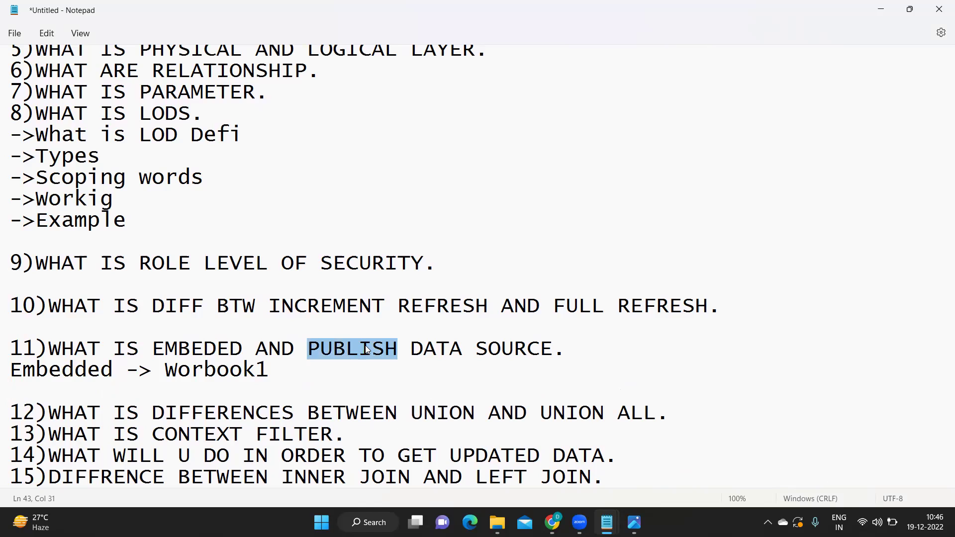
scroll(304, 354, down, 1)
drag(303, 355, 662, 349)
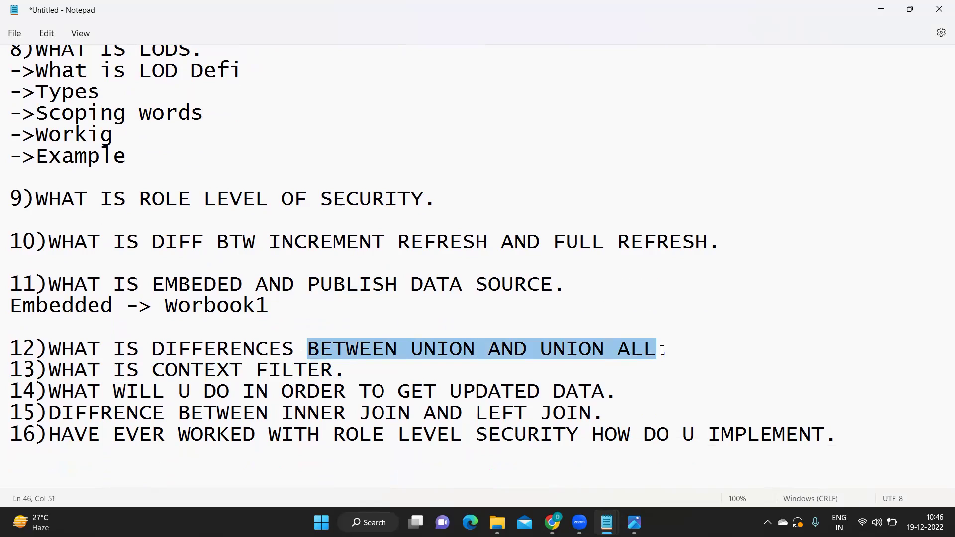
click(680, 353)
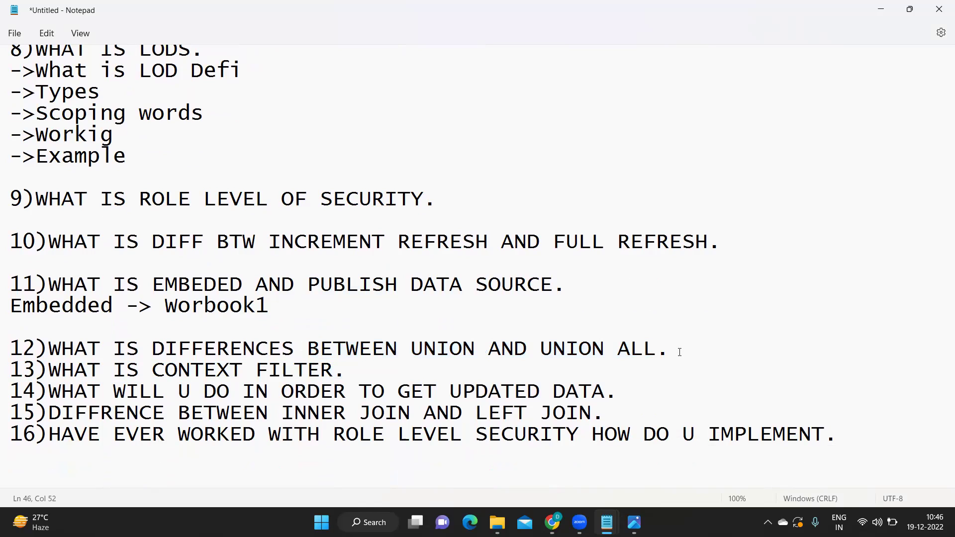
key(Return)
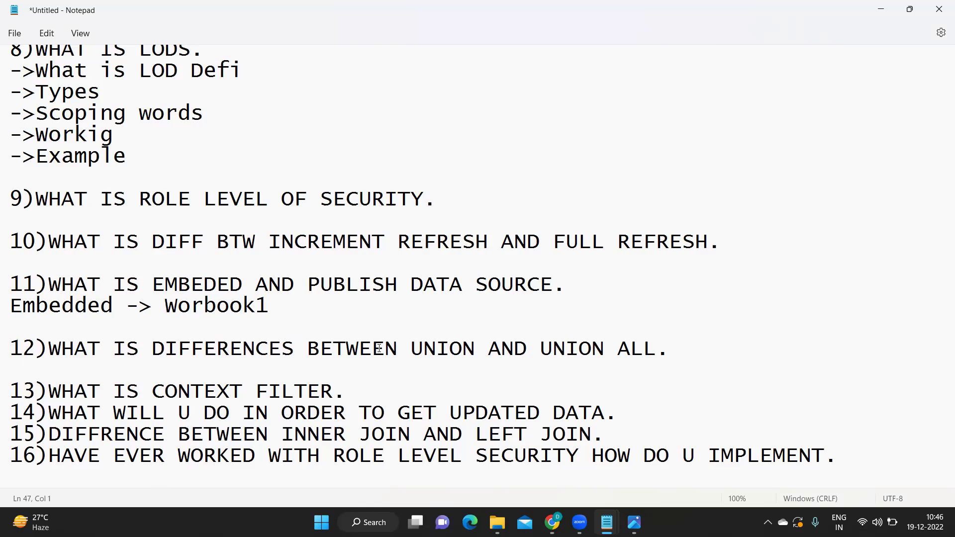
click(423, 350)
shift+click(697, 355)
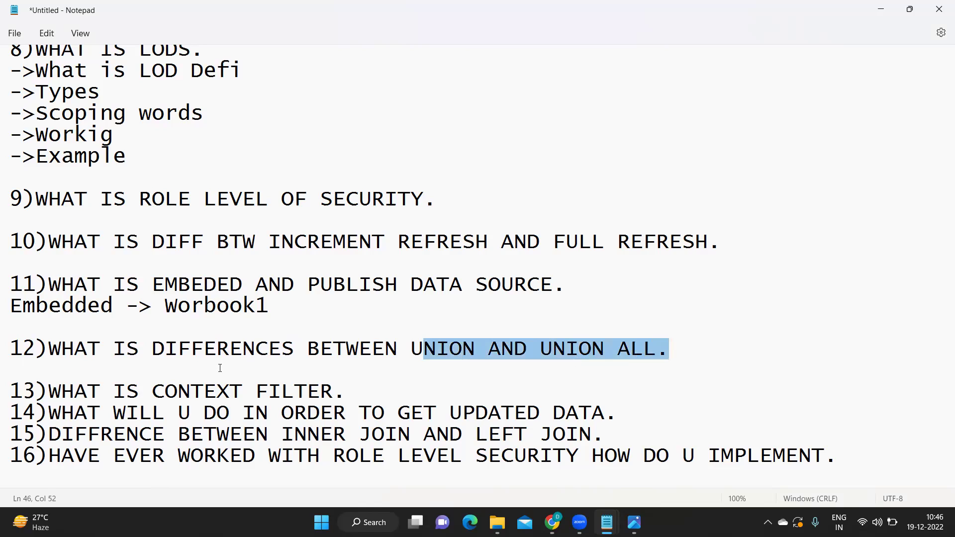
triple_click(12, 389)
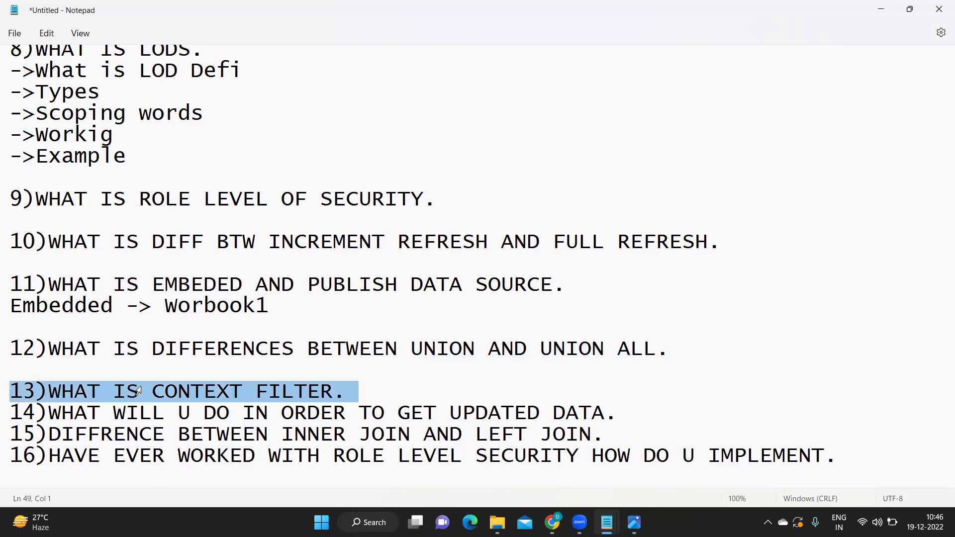